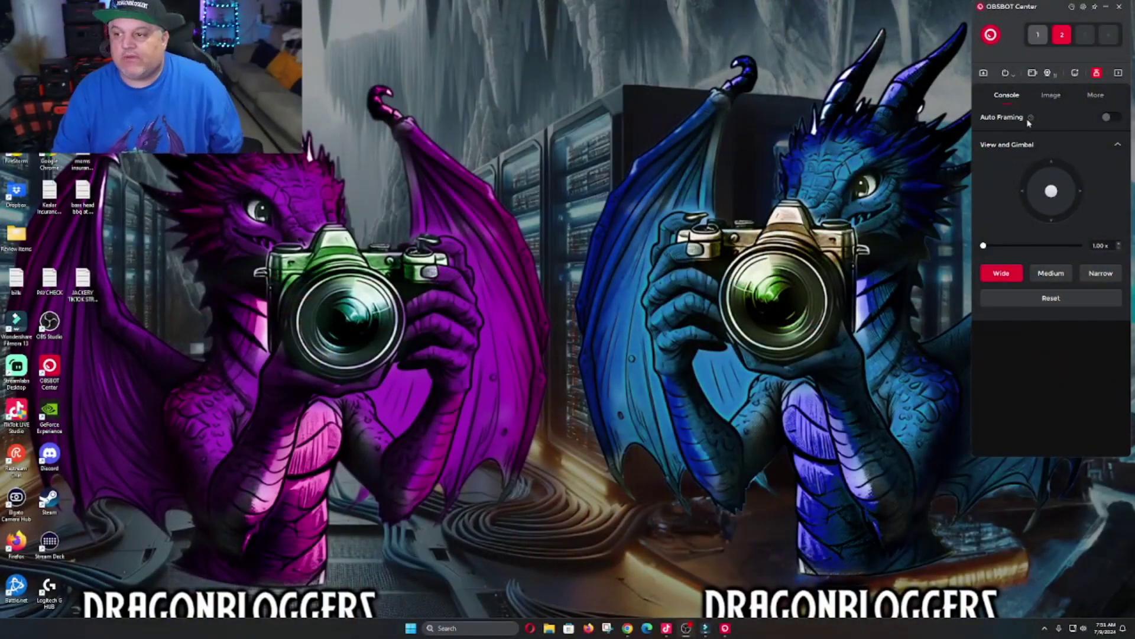
Select camera 1 and open its live 1080P 30 video preview
click(1036, 35)
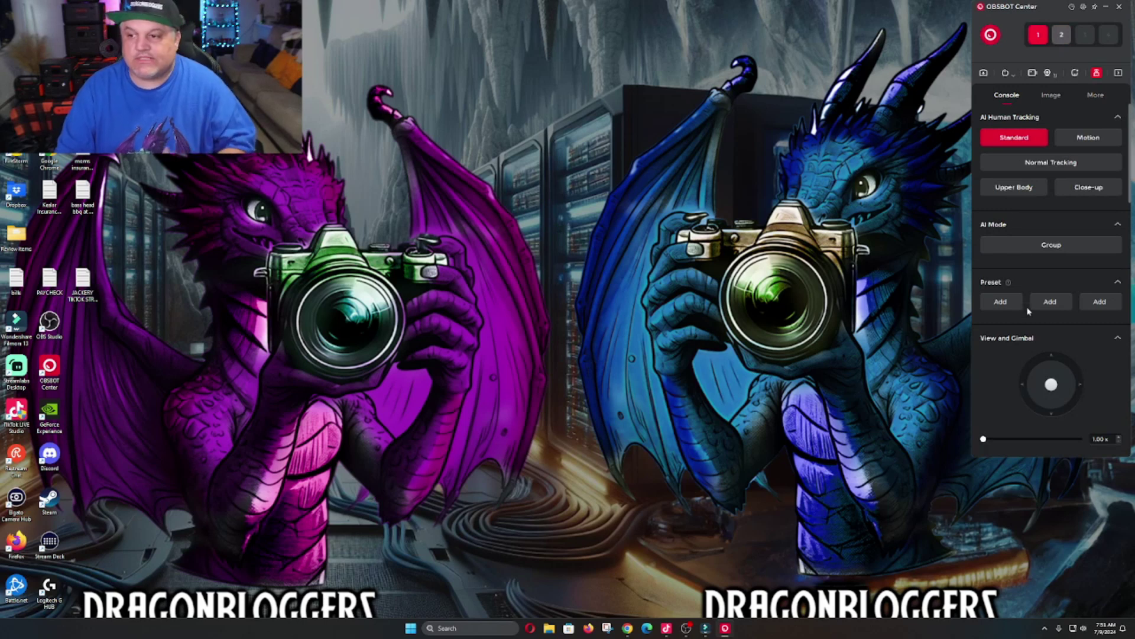
click(983, 74)
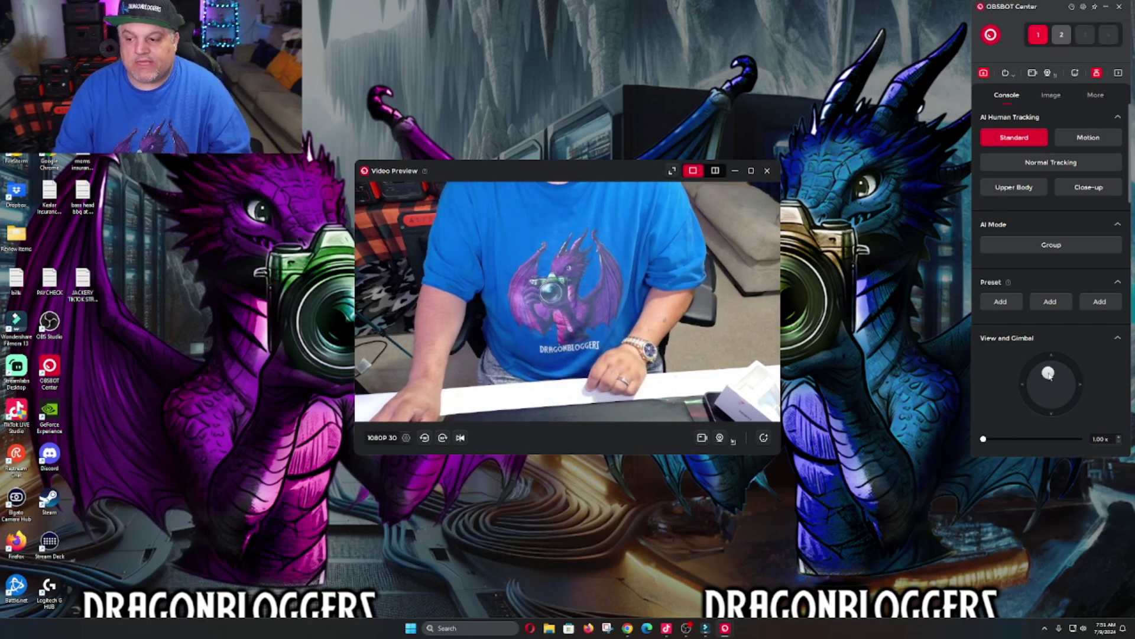
Tilt the camera up to frame the face and enlarge the preview window
drag(1049, 374, 1048, 376)
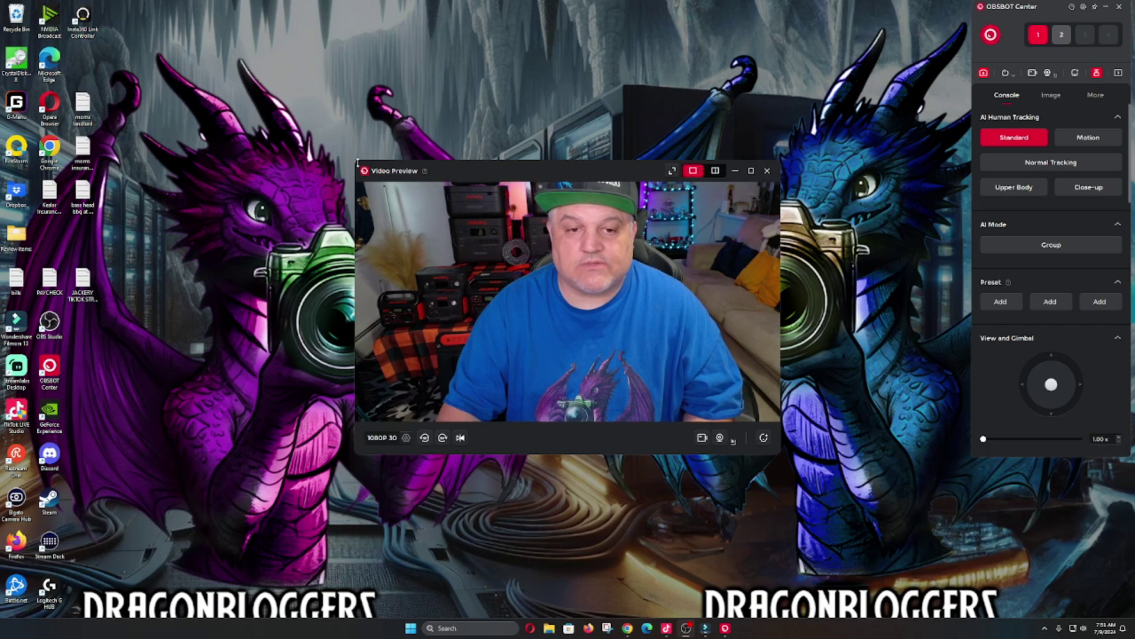
drag(357, 161, 142, 122)
drag(325, 102, 326, 28)
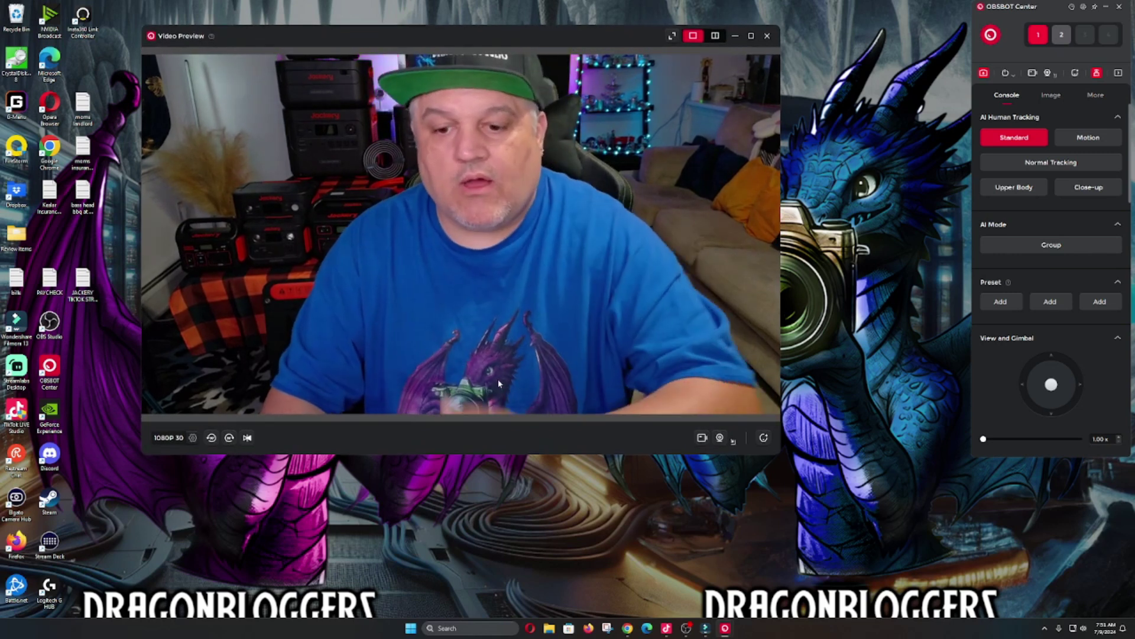
Set output to 4K 30, try Portrait mode, then return to Landscape and close settings
click(193, 438)
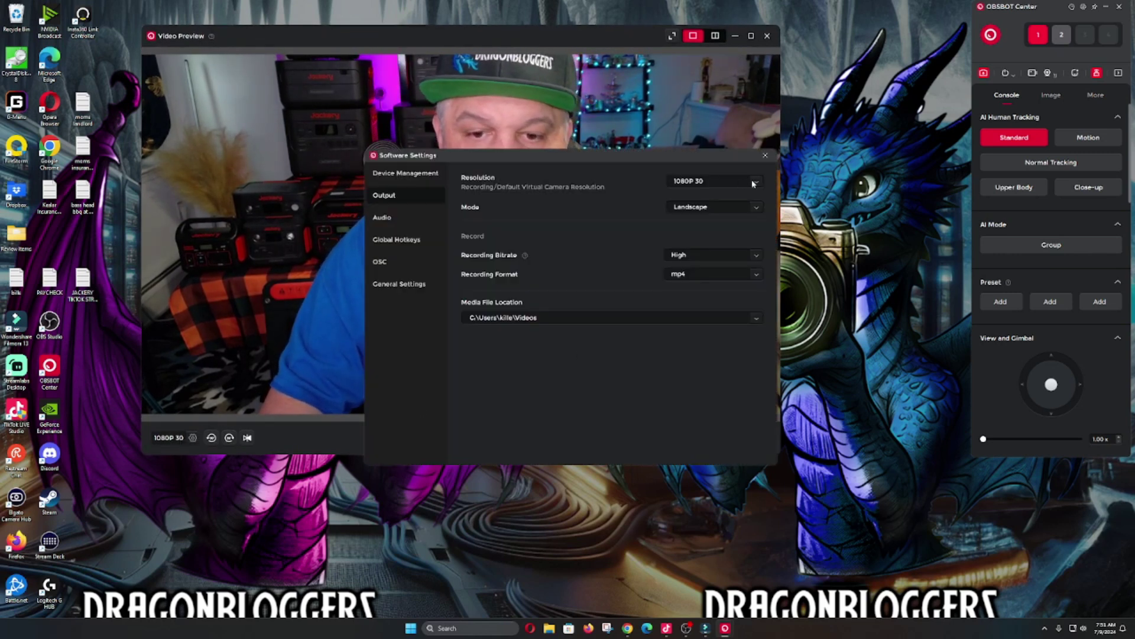
click(710, 181)
click(699, 206)
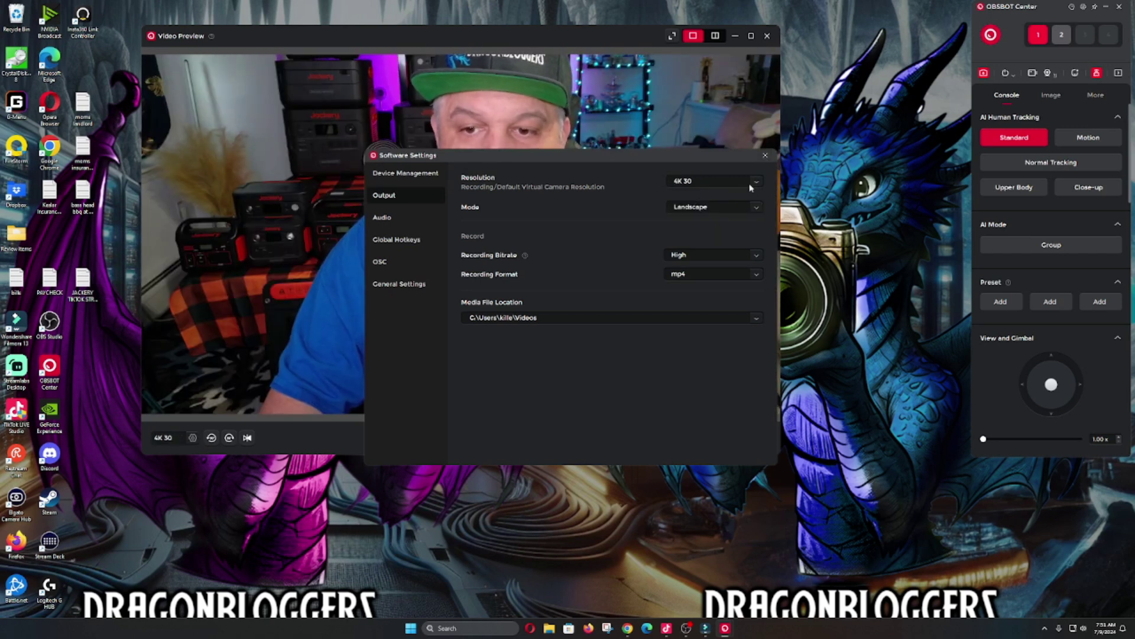
click(757, 207)
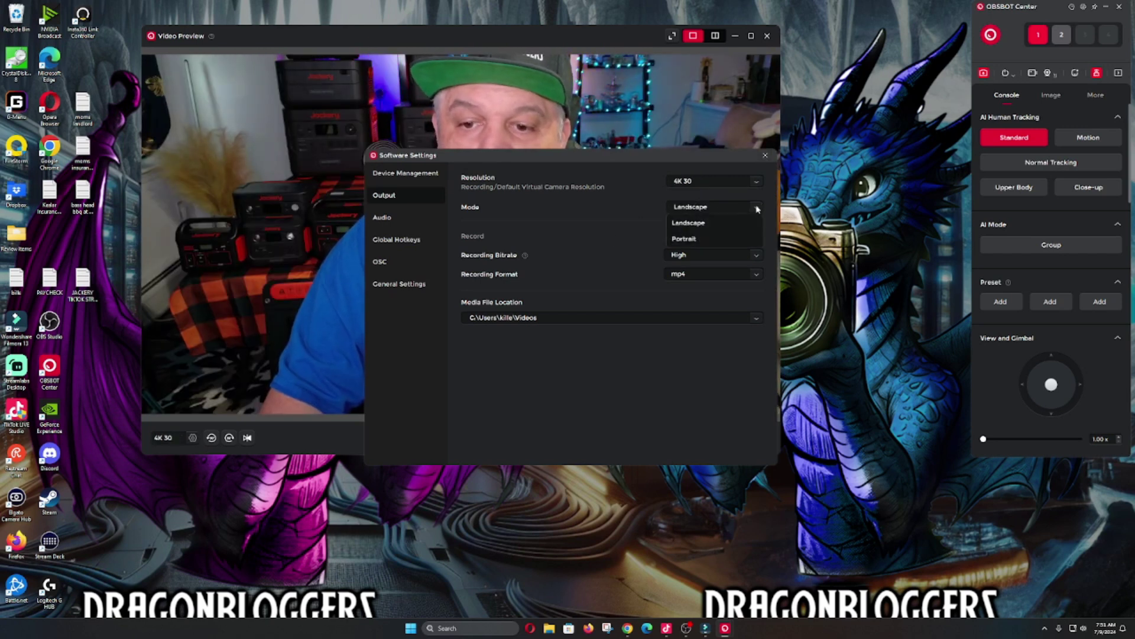
click(704, 237)
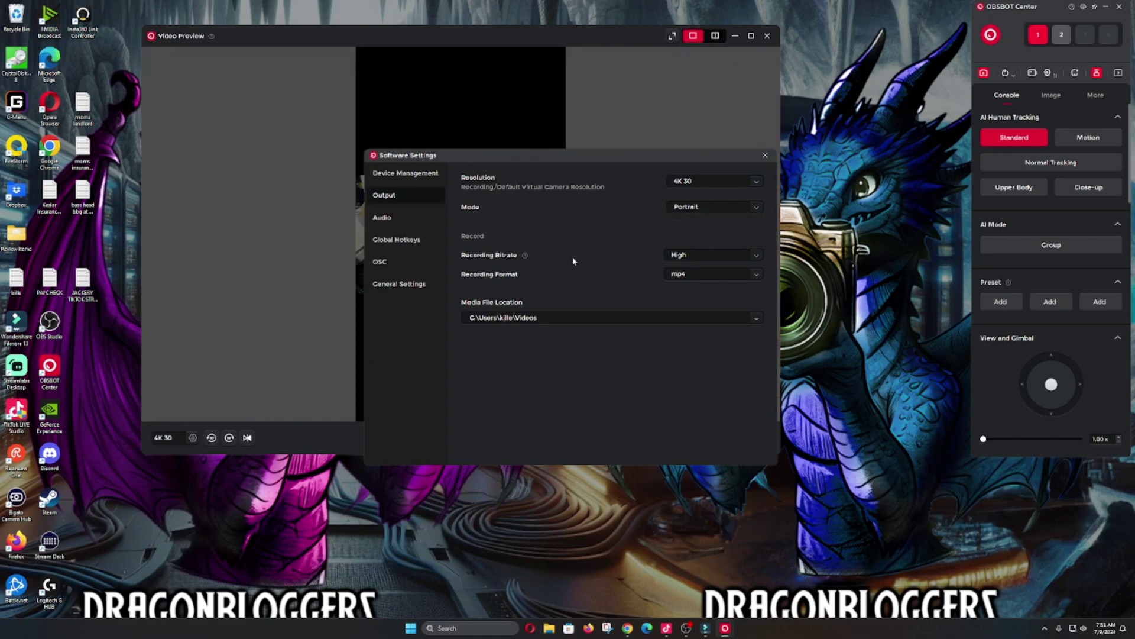
drag(626, 155, 967, 177)
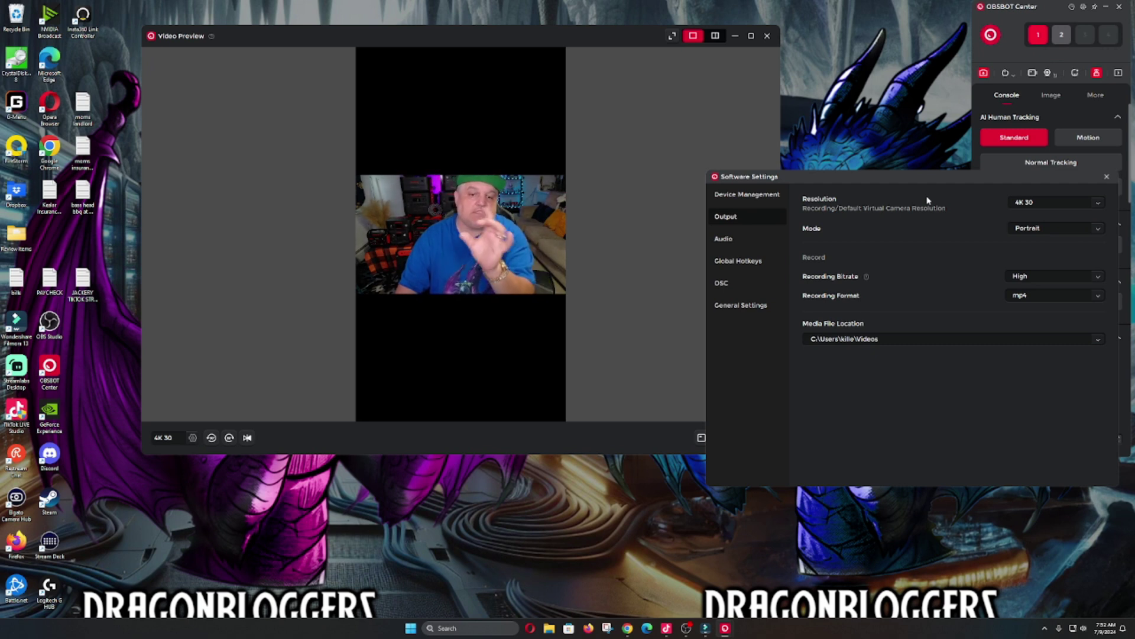
click(1098, 231)
click(1035, 259)
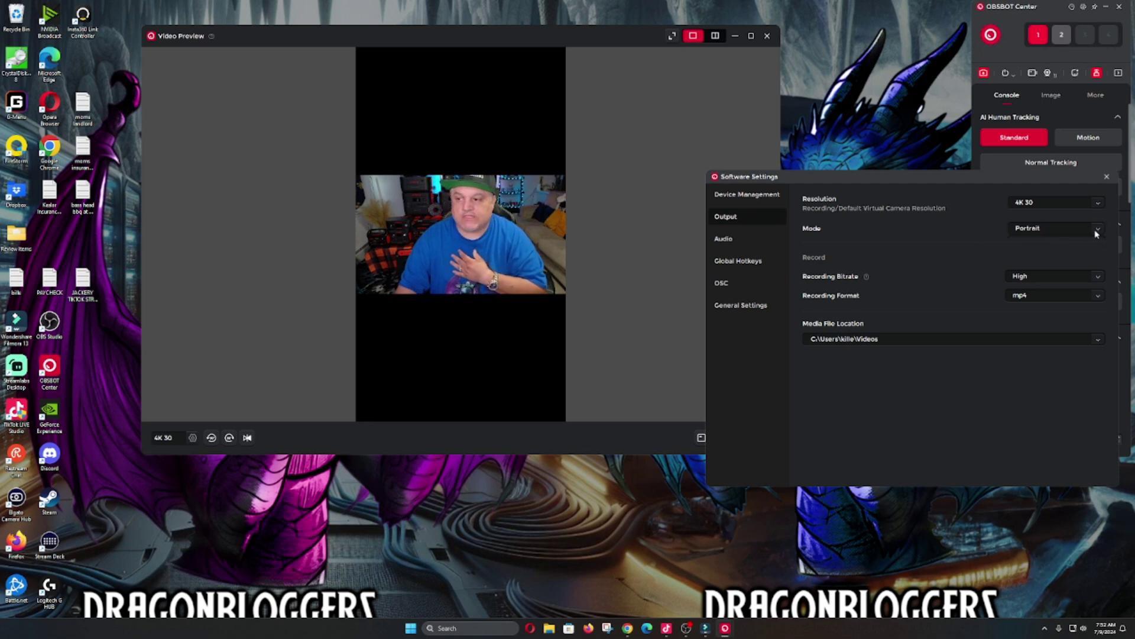
click(1046, 248)
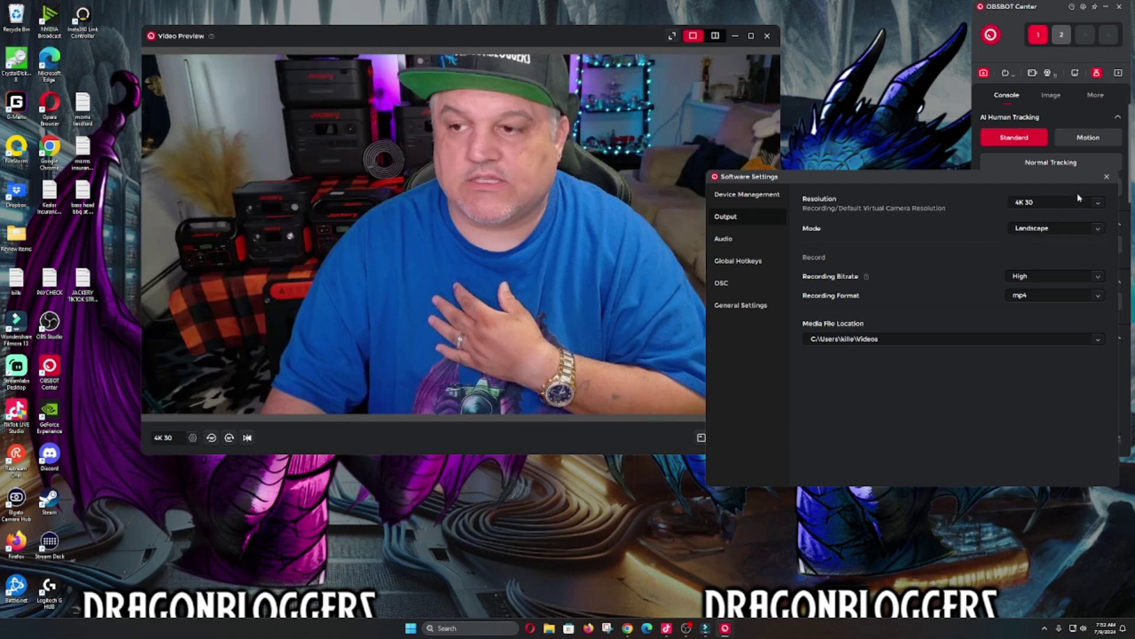
click(1107, 179)
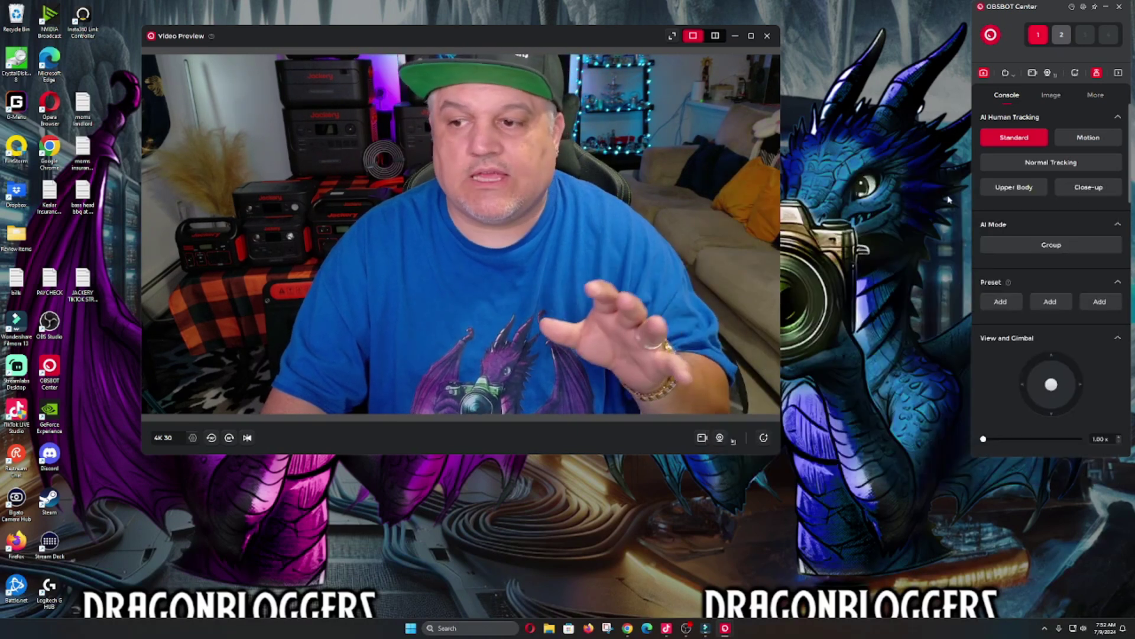
Enable Normal Tracking under AI Human Tracking
click(1046, 167)
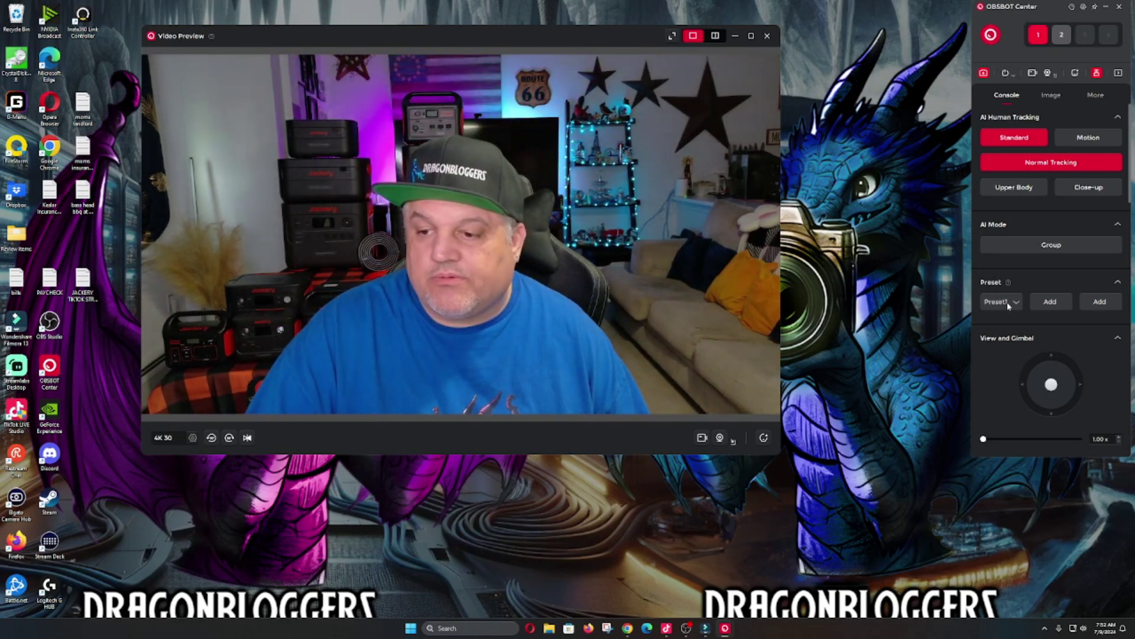
Save two different camera framings as Preset1 and Preset2, then test recalling each
click(1007, 302)
click(1013, 307)
click(1013, 322)
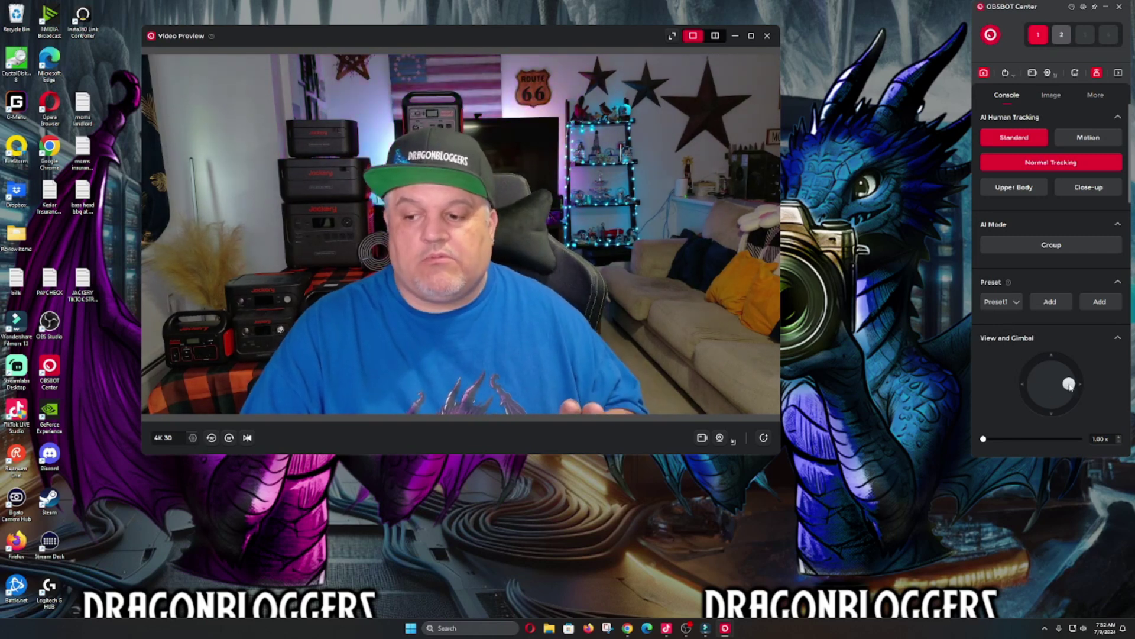
drag(1069, 385, 1068, 385)
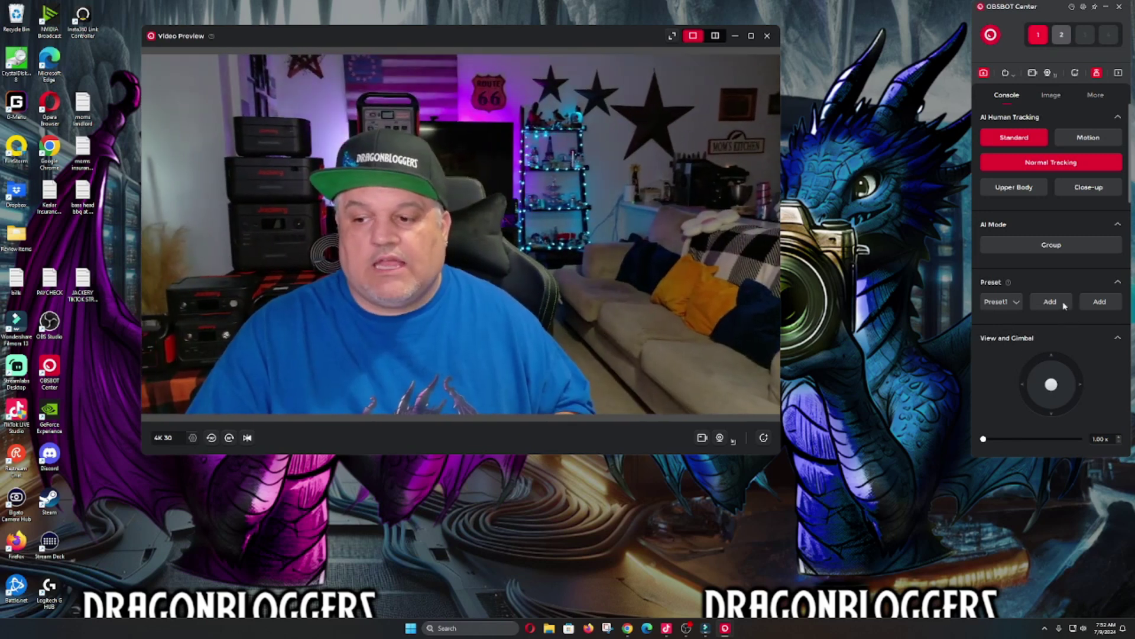
click(1064, 303)
mouse_move(1051, 385)
mouse_down()
mouse_move(1024, 385)
mouse_move(1050, 388)
mouse_move(1039, 385)
mouse_up()
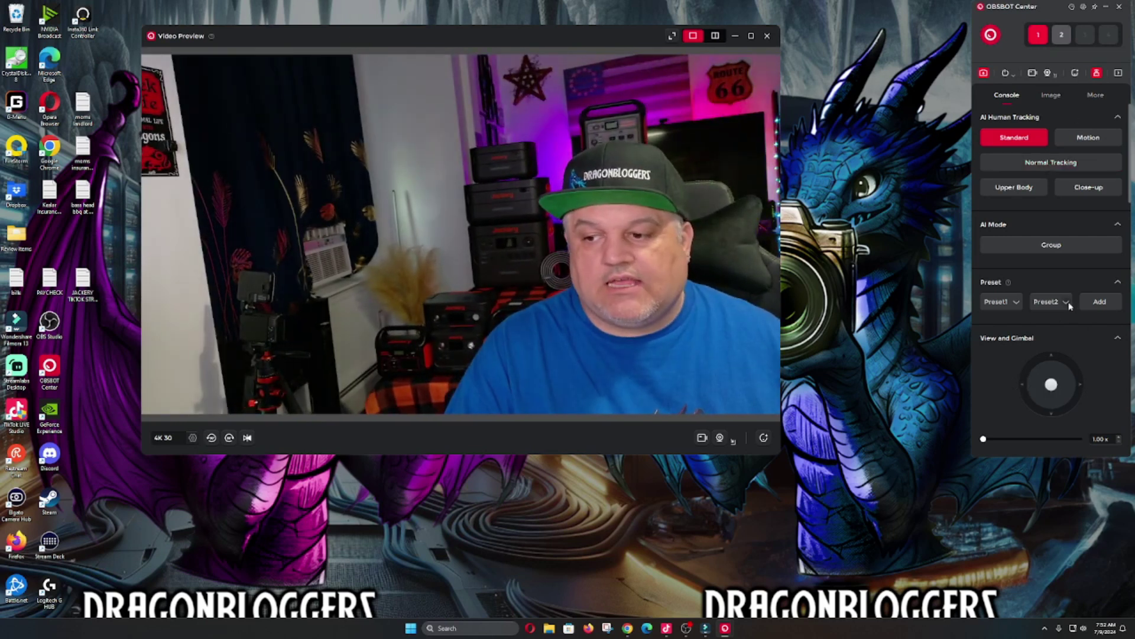
click(996, 303)
click(1050, 303)
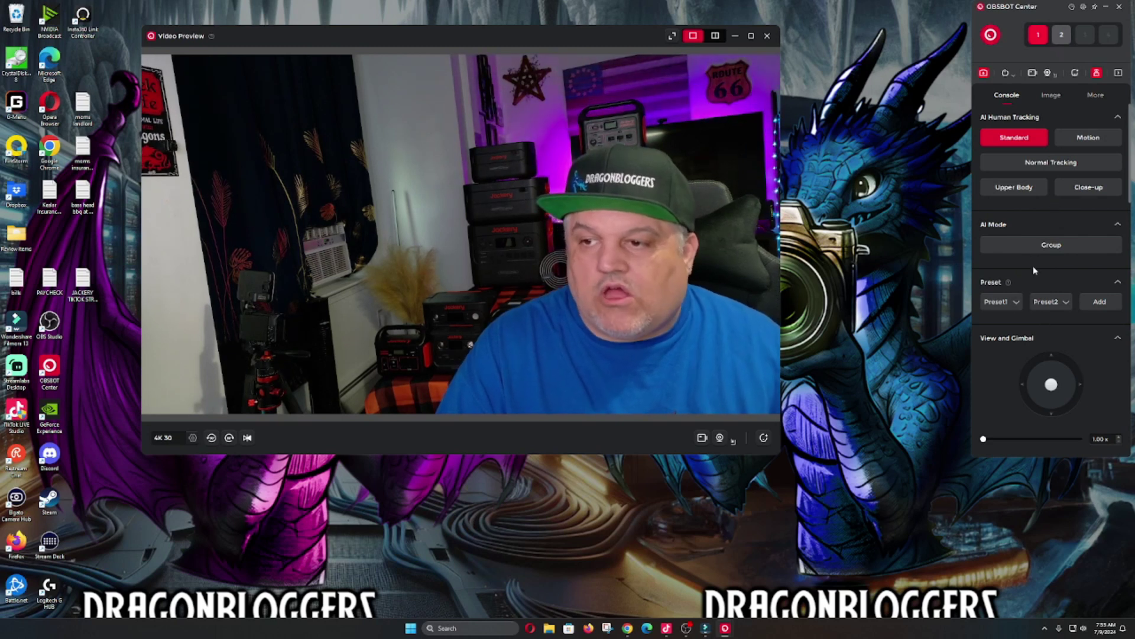
Re-enable Normal Tracking, try Motion mode, then set it back to Standard
click(1052, 165)
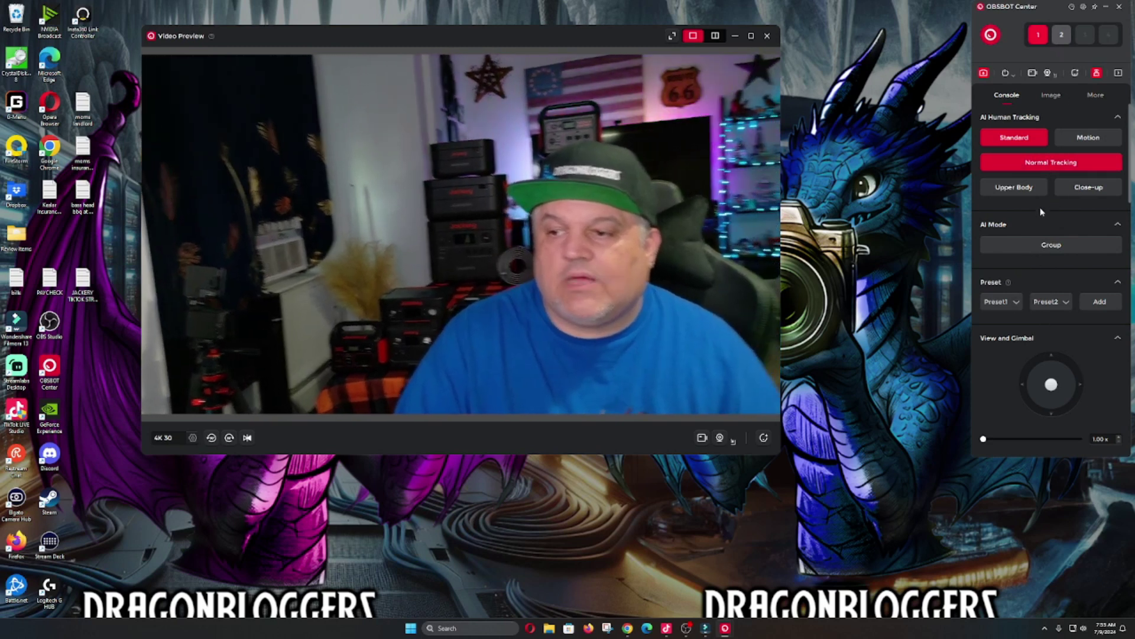
click(1088, 138)
click(1024, 141)
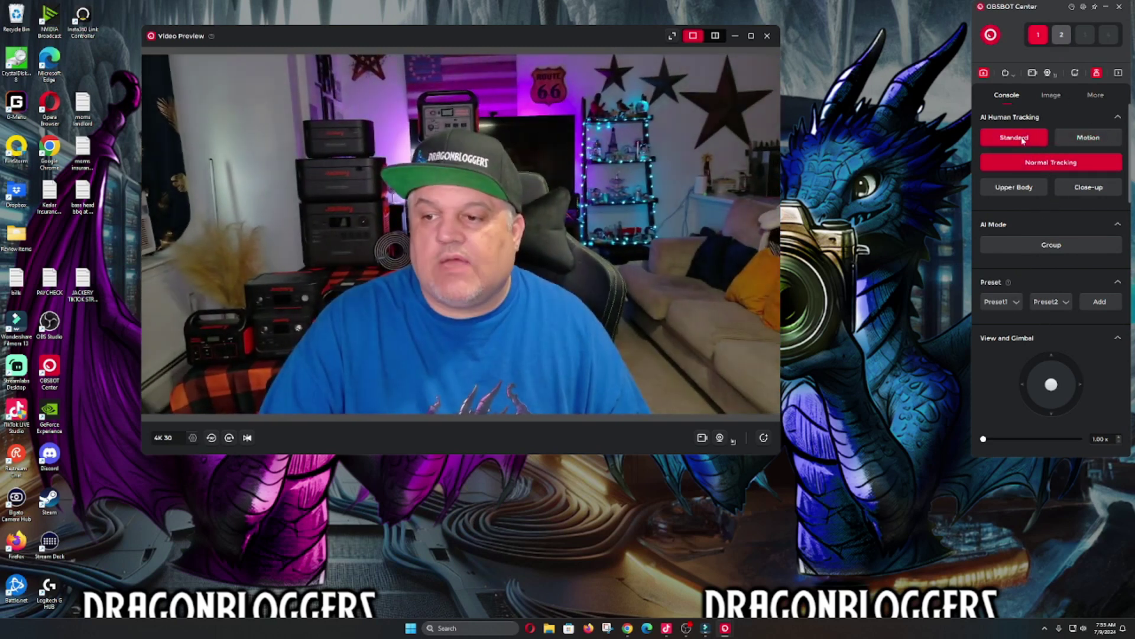
Review the Image focus and exposure settings, then view the sleep and gesture options
click(1046, 97)
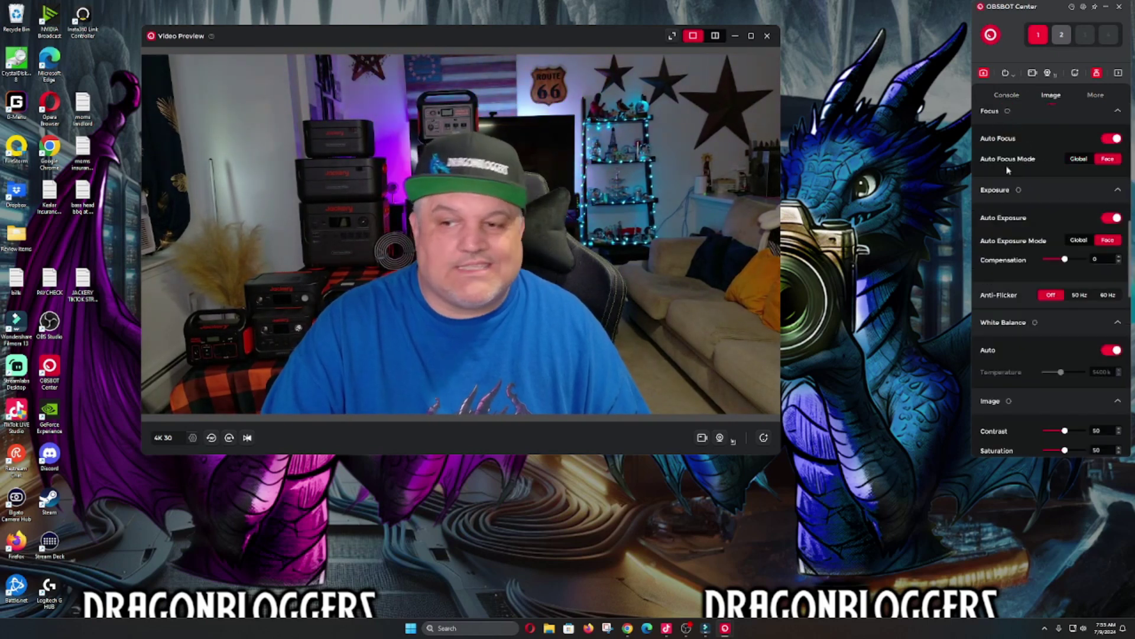
scroll(1065, 236, down, 2)
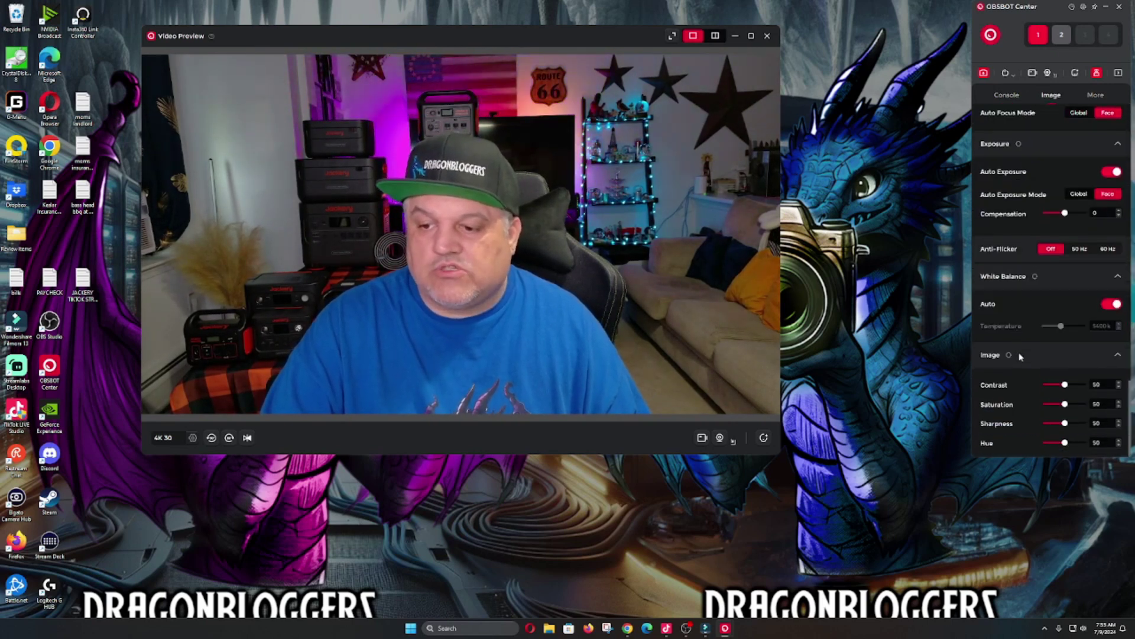
click(1098, 96)
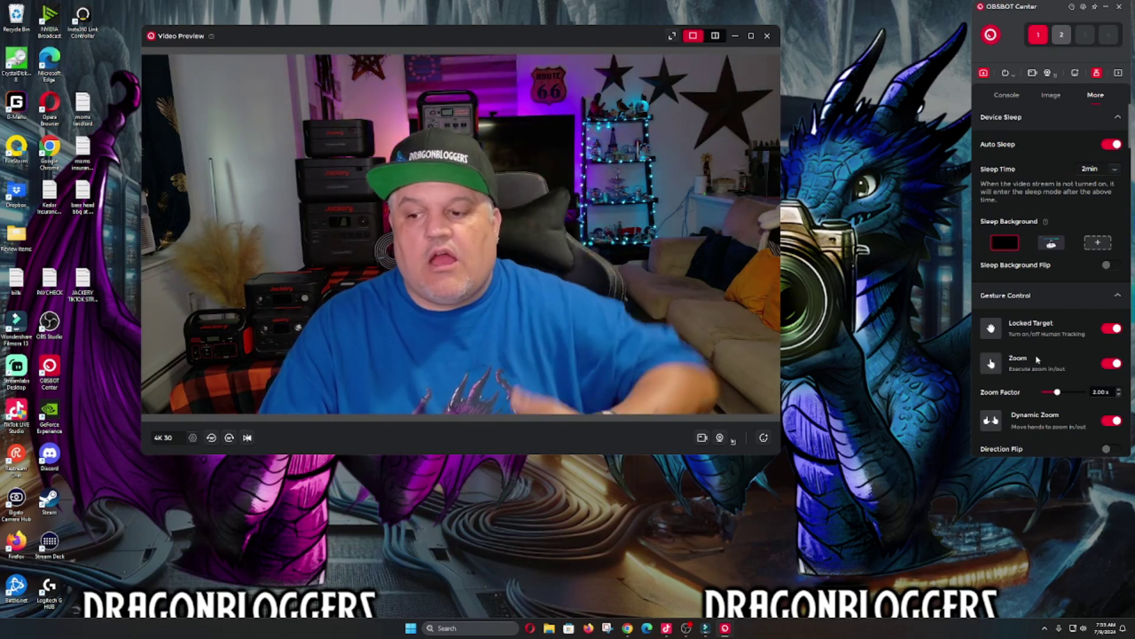
scroll(1034, 381, down, 2)
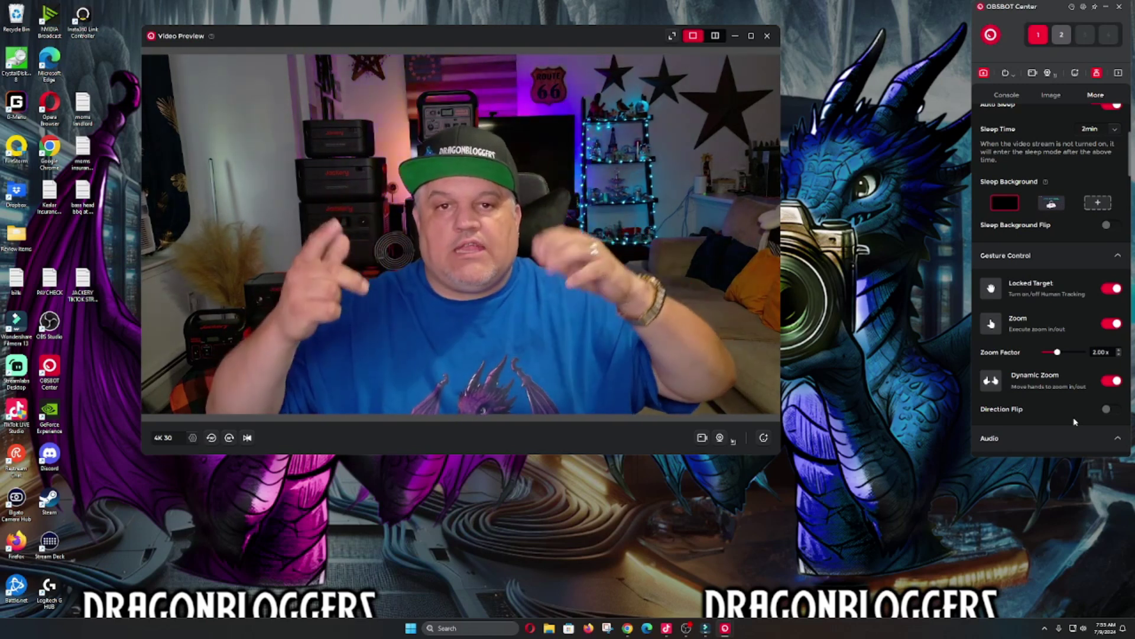
scroll(1071, 390, down, 2)
scroll(1053, 373, down, 2)
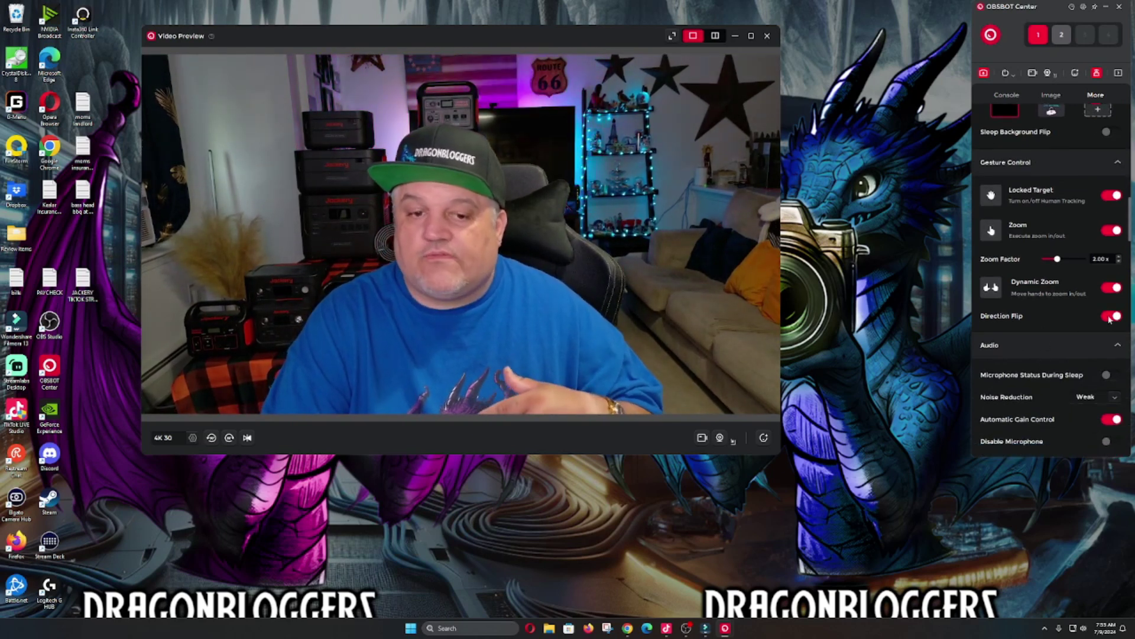
scroll(1051, 362, down, 2)
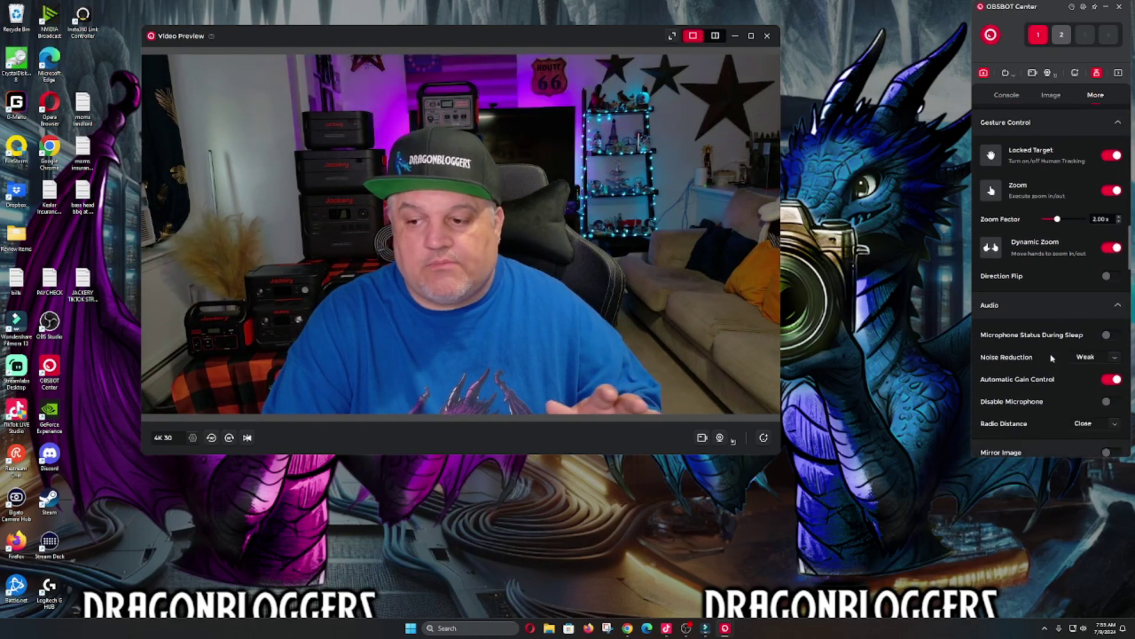
scroll(1058, 346, up, 7)
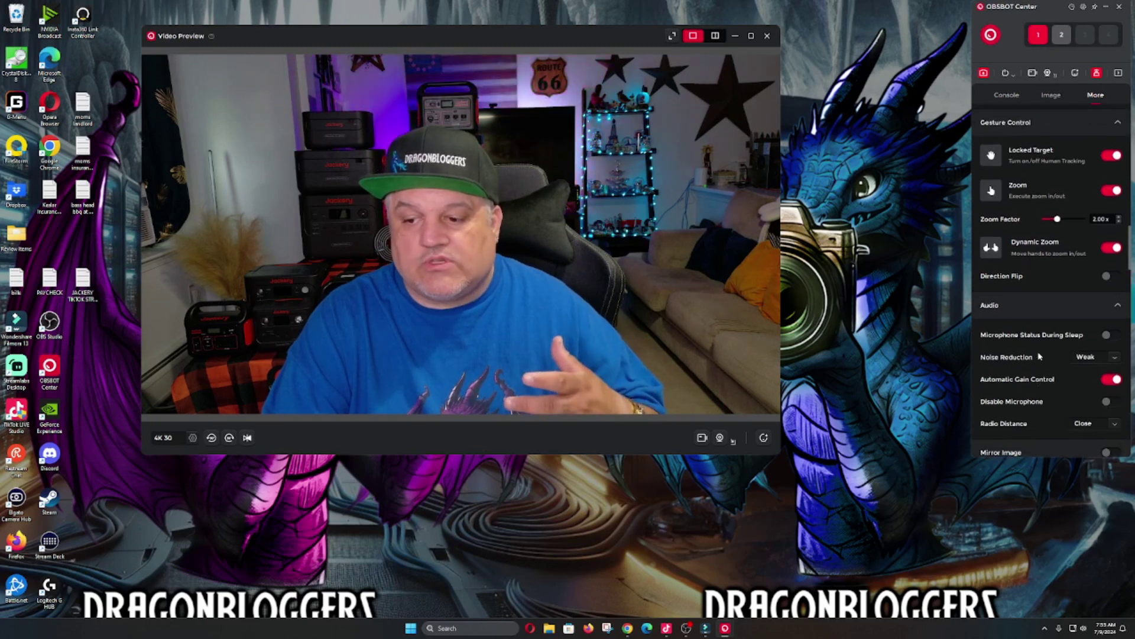